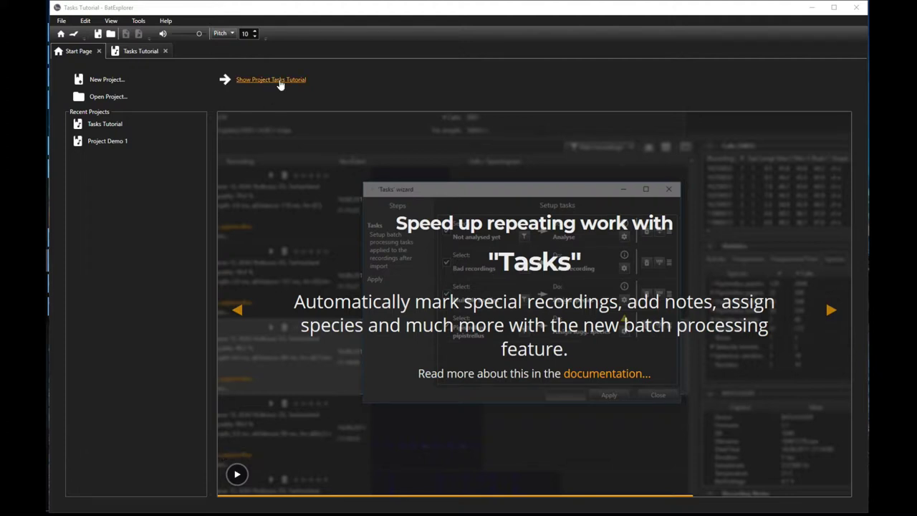
pyautogui.click(281, 81)
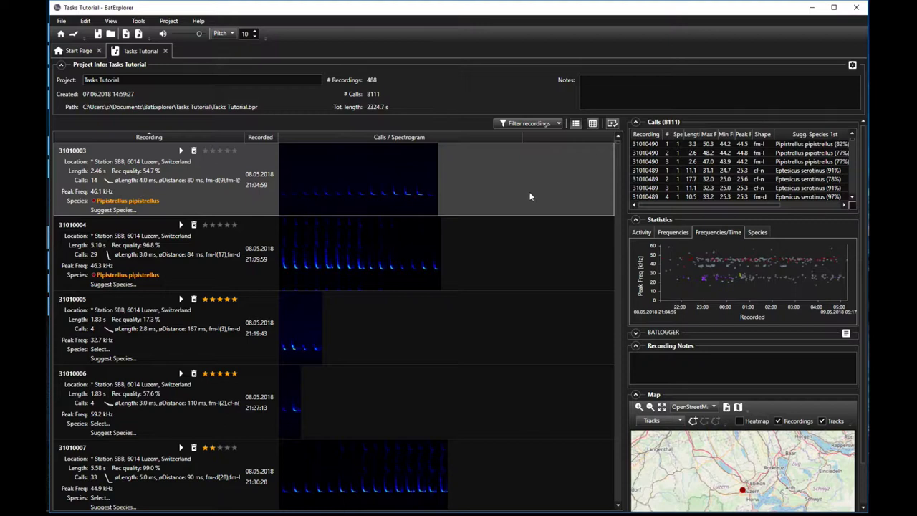
# Enable recording-parameter filtering with a peak frequency range of 52–62 kHz
pyautogui.click(558, 125)
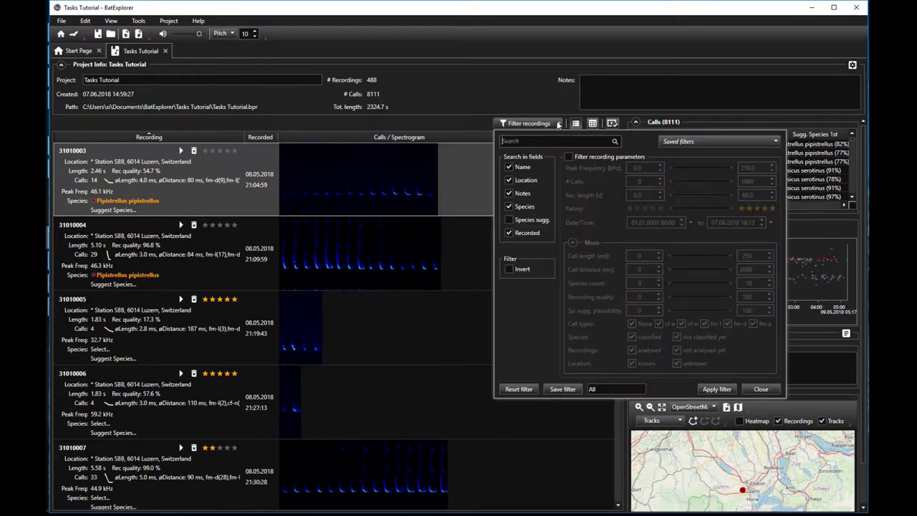
pyautogui.click(568, 156)
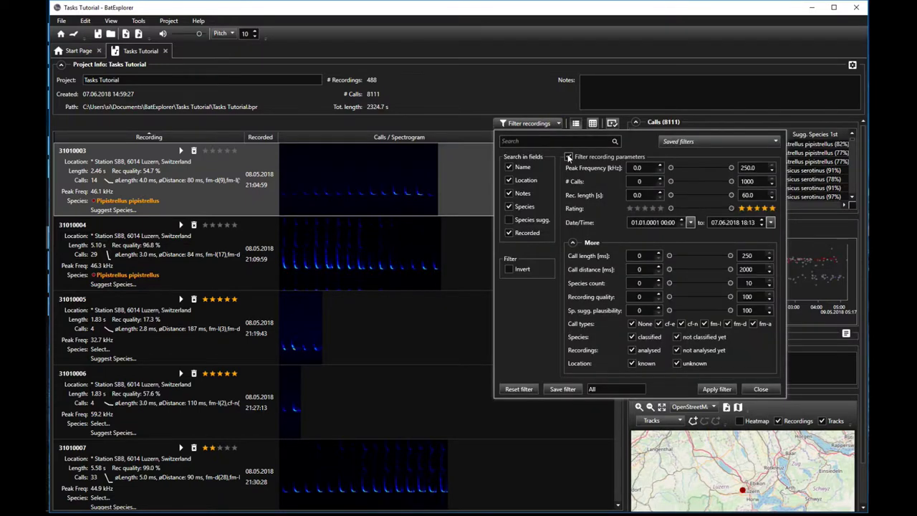
pyautogui.click(638, 167)
pyautogui.write('52')
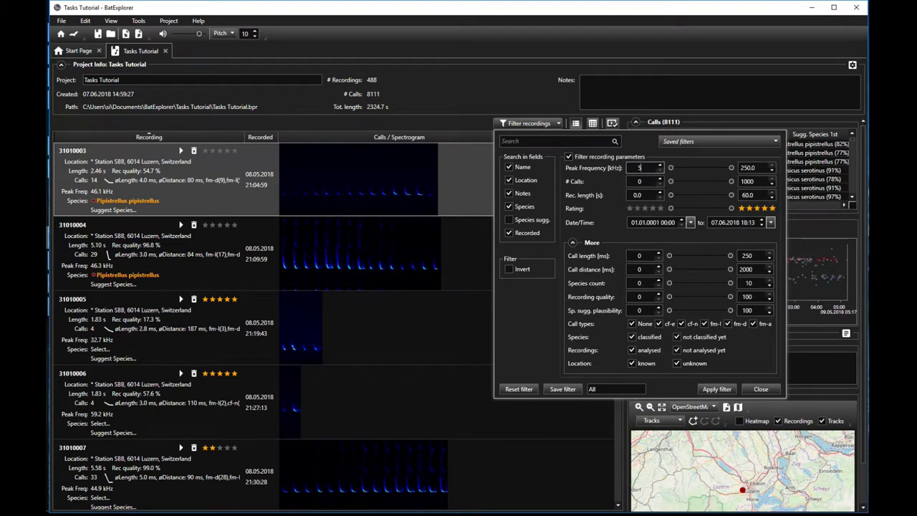
pyautogui.click(752, 168)
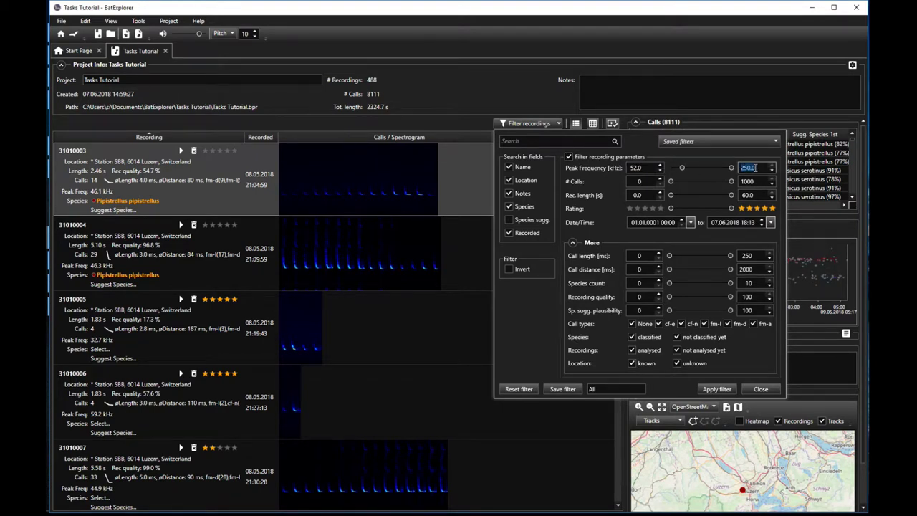
pyautogui.write('62')
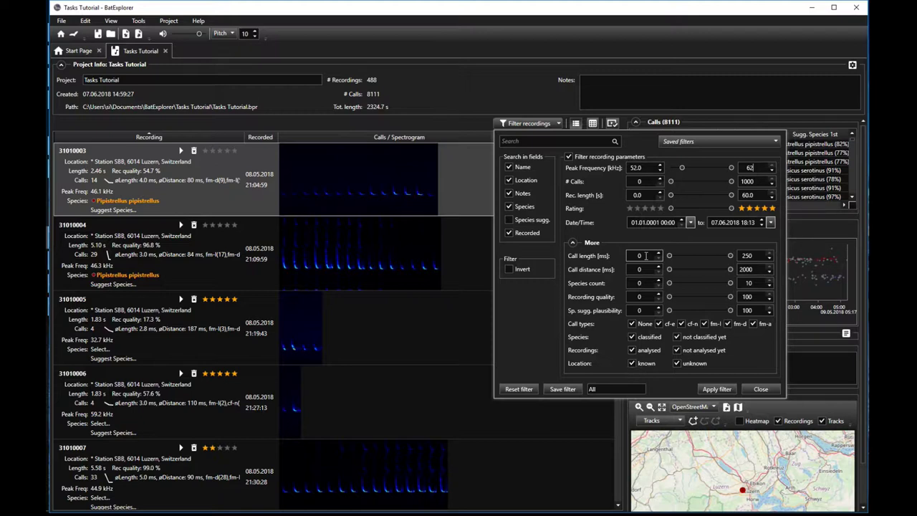
# Limit the call length to 3–10 ms
pyautogui.click(646, 255)
pyautogui.write('3')
pyautogui.click(747, 255)
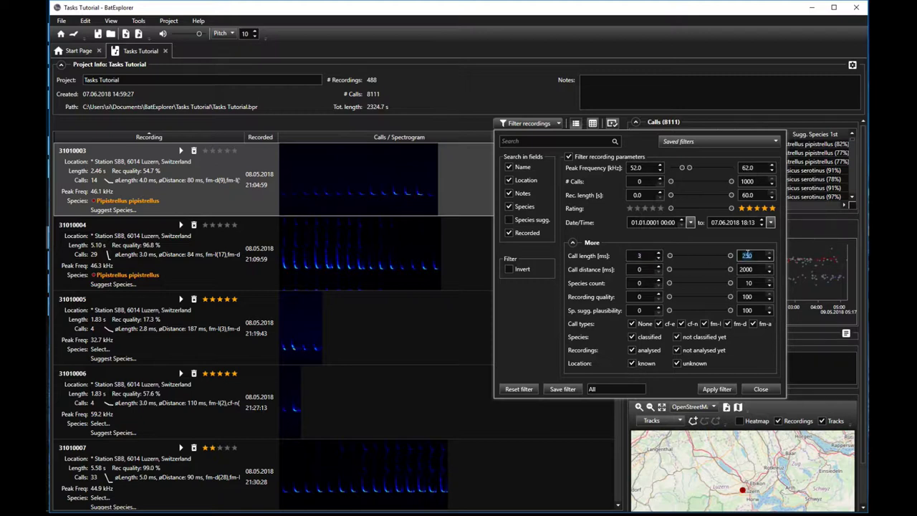
pyautogui.write('10')
# Exclude the None, fm-l and fm-a call types and set minimum recording quality to 30
pyautogui.click(631, 324)
pyautogui.click(706, 324)
pyautogui.click(752, 324)
pyautogui.click(639, 296)
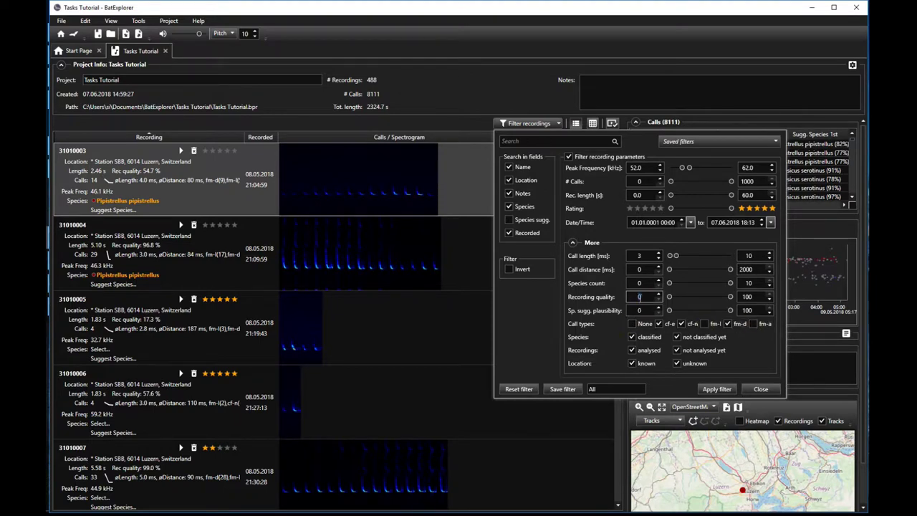
pyautogui.write('30')
# Search for 'ppyg' in the suggested species field only
pyautogui.click(526, 139)
pyautogui.write('ppyg')
pyautogui.click(509, 167)
pyautogui.click(508, 181)
pyautogui.click(508, 193)
pyautogui.click(509, 206)
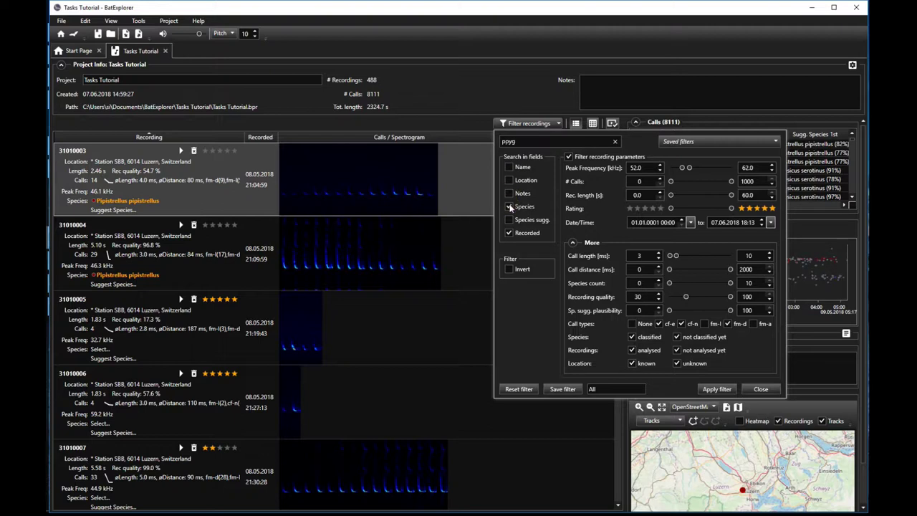
pyautogui.click(508, 219)
pyautogui.click(509, 233)
# Require plausibility of at least 50 and exclude classified and not-yet-analysed recordings
pyautogui.click(637, 309)
pyautogui.write('50')
pyautogui.click(633, 338)
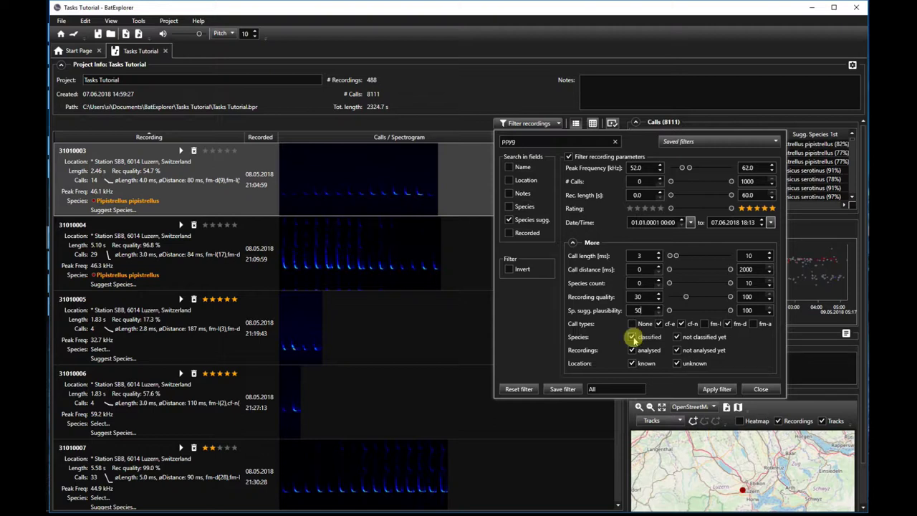
pyautogui.click(677, 351)
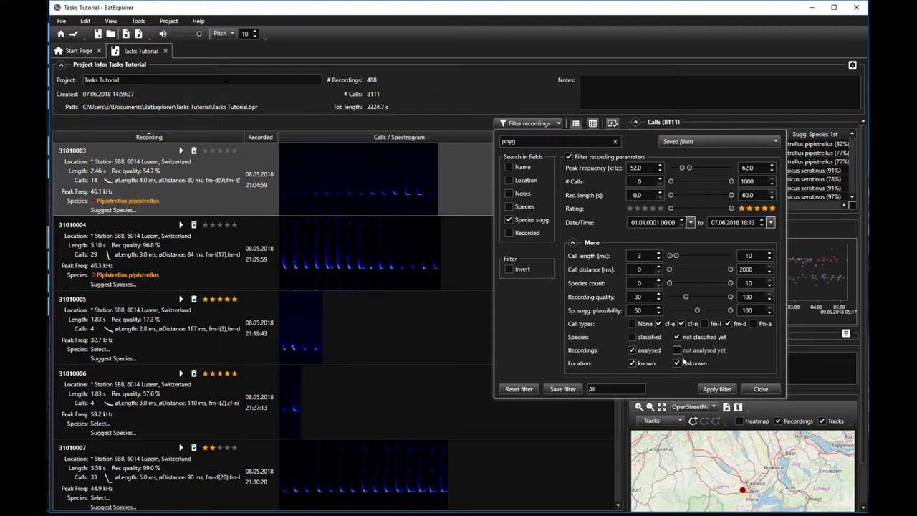
# Apply the filter and browse the 7 matches, selecting recordings 31010106 and 31010111
pyautogui.click(709, 389)
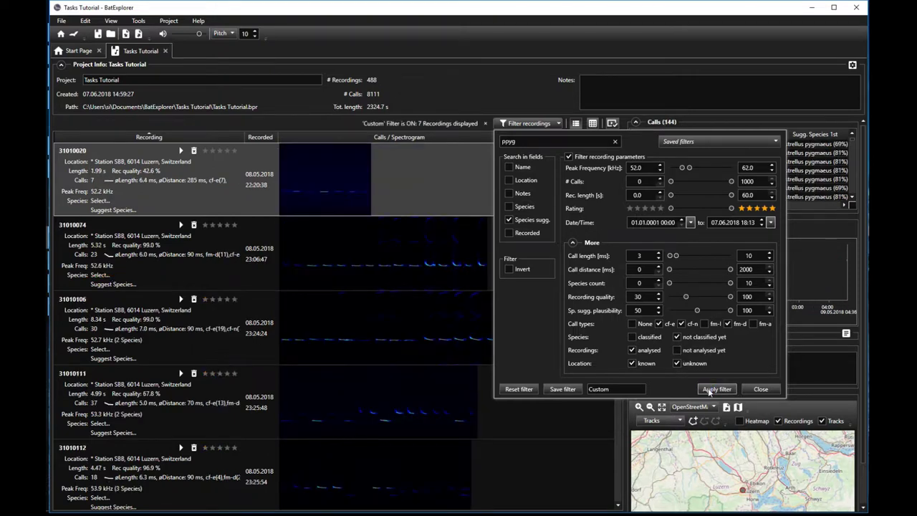
pyautogui.click(754, 389)
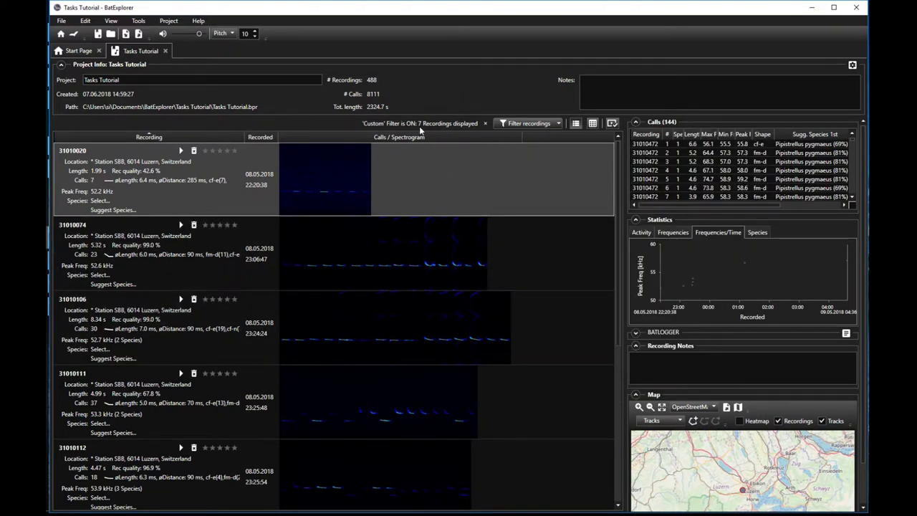
pyautogui.moveTo(420, 127)
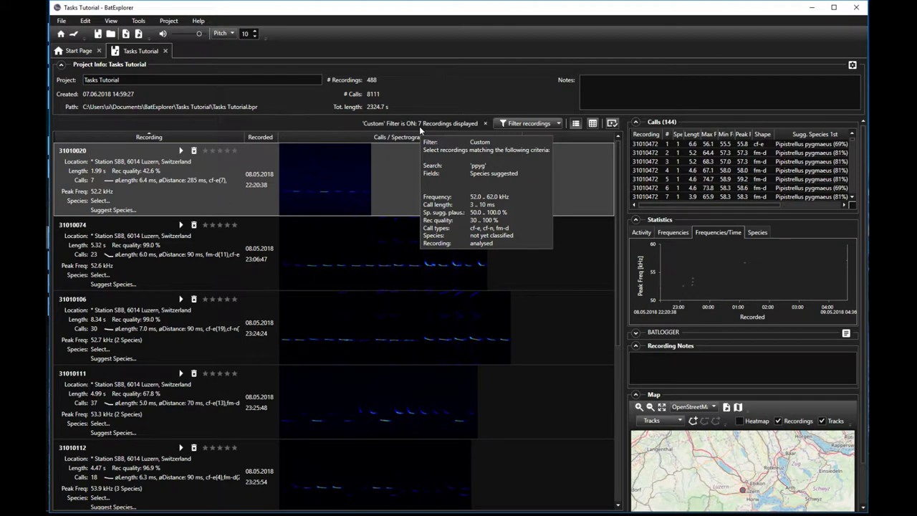
pyautogui.click(540, 326)
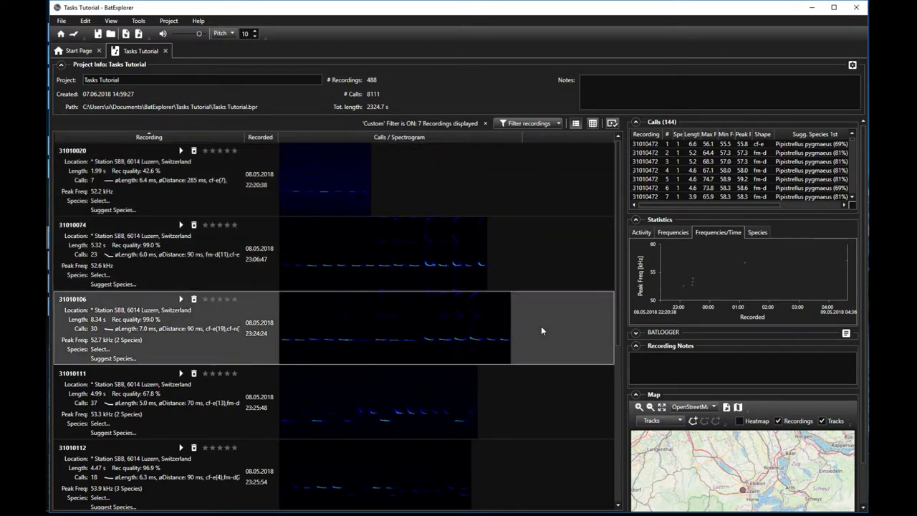
pyautogui.scroll(-1, 541, 331)
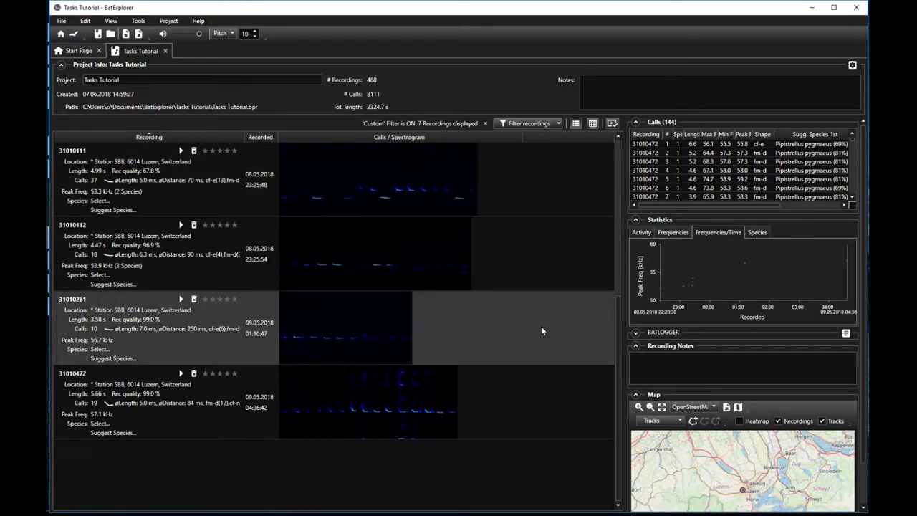
pyautogui.click(141, 193)
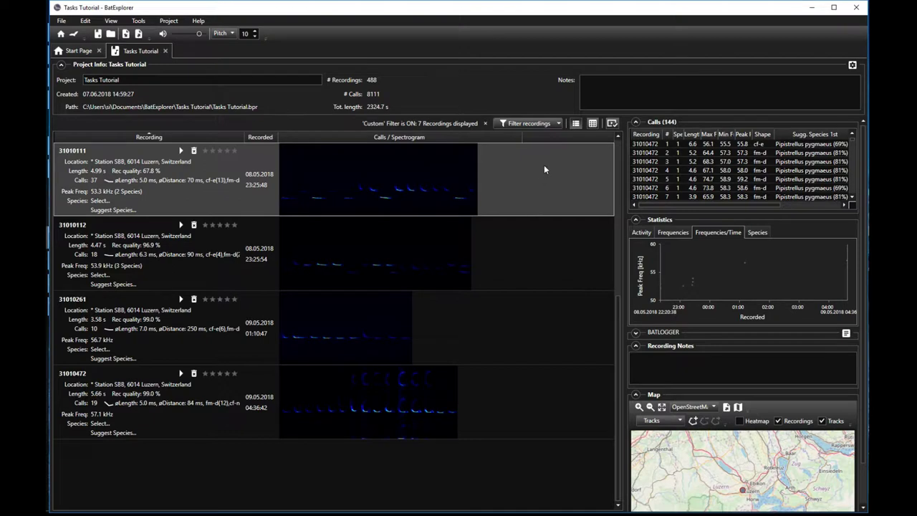
# Set the species count minimum and maximum to 1 and reapply, leaving 4 recordings
pyautogui.click(557, 124)
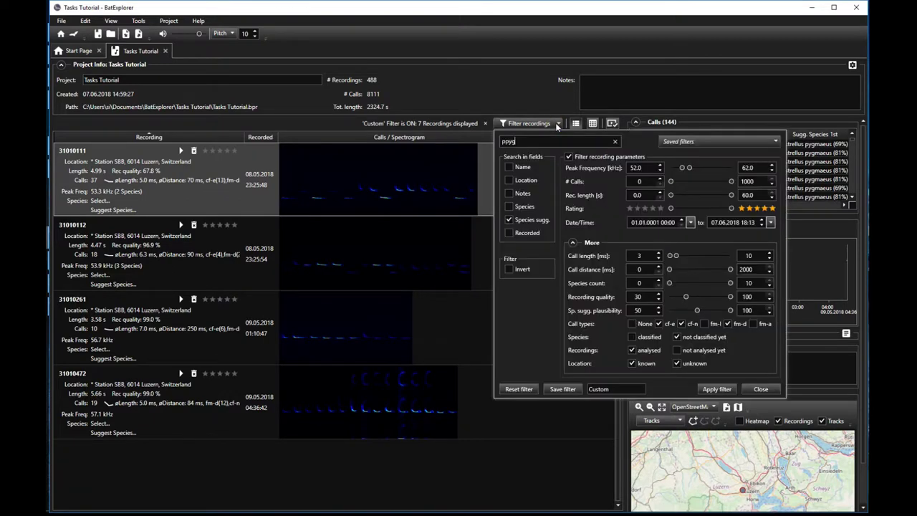
pyautogui.doubleClick(640, 283)
pyautogui.write('1')
pyautogui.doubleClick(748, 283)
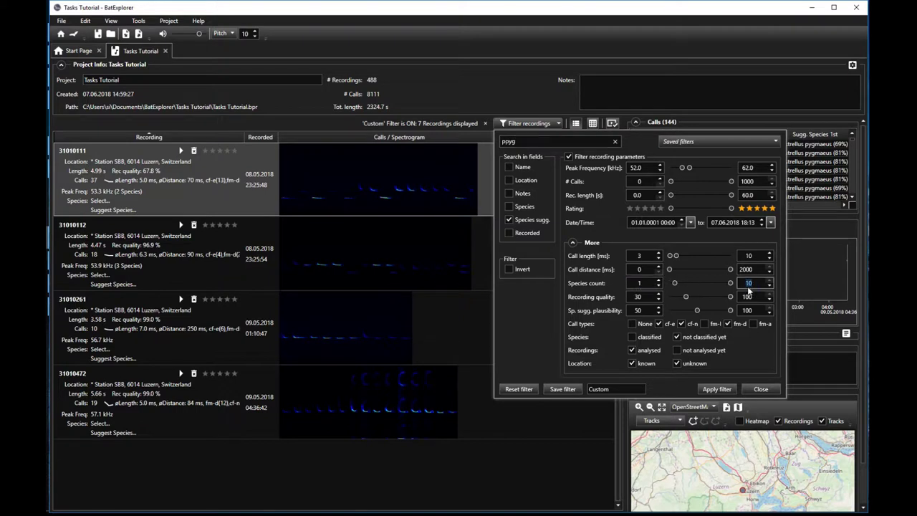
pyautogui.write('1')
pyautogui.doubleClick(749, 296)
pyautogui.click(700, 389)
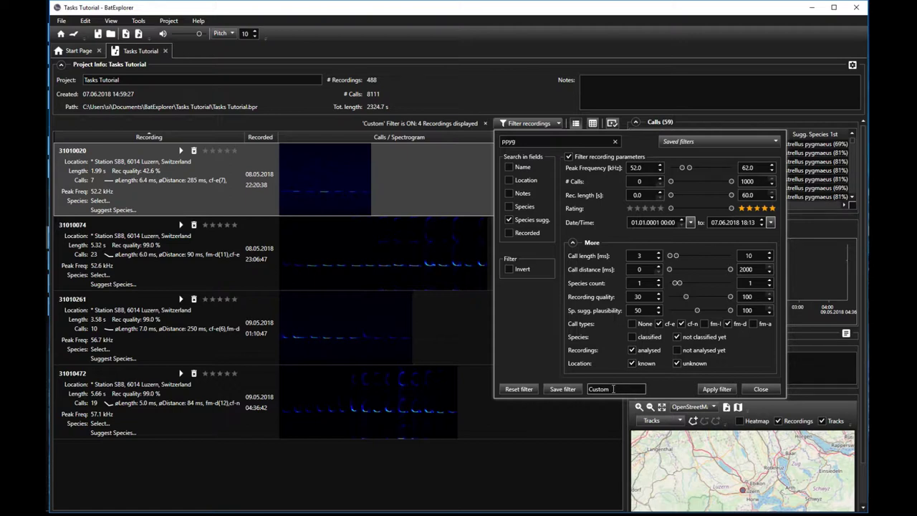
# Save the current filter as 'Ppyg', then reset it so all 8111 calls show
pyautogui.click(571, 389)
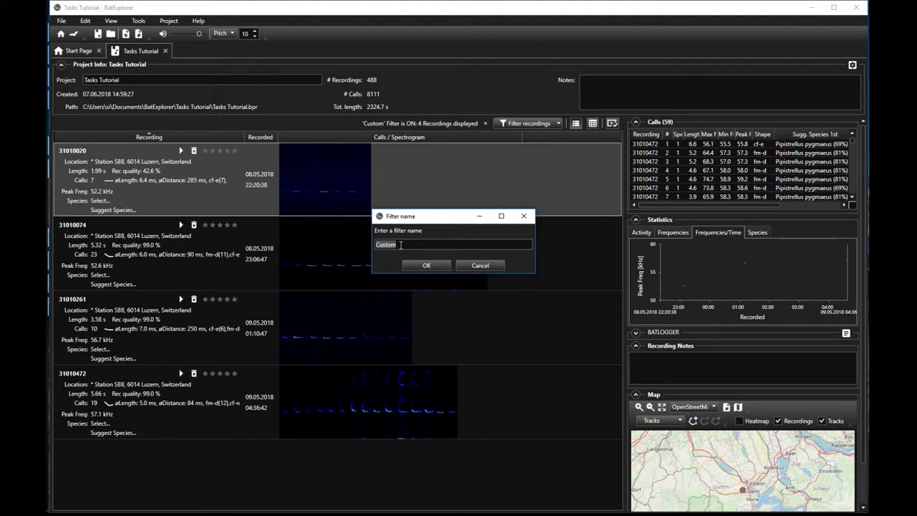
pyautogui.write('Ppyg')
pyautogui.click(415, 262)
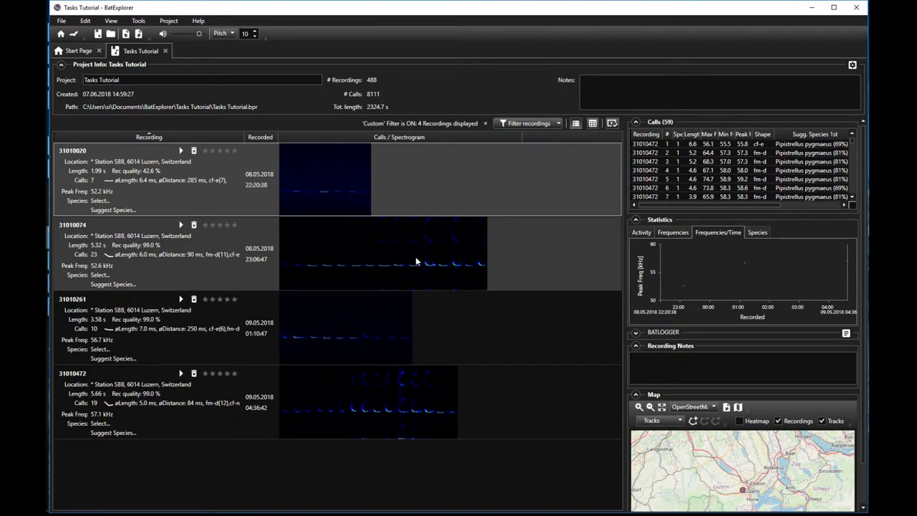
pyautogui.click(485, 124)
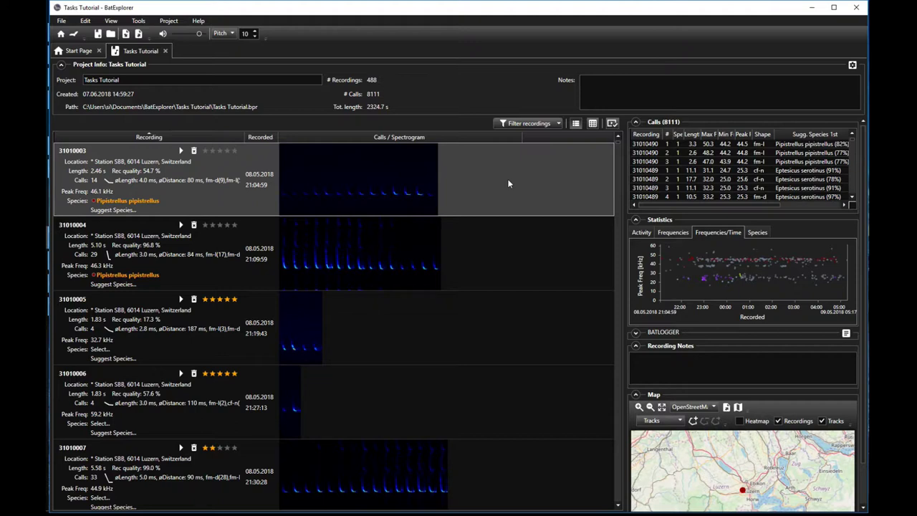
# Add a fifth task in the Tasks wizard and load the saved Ppyg filter as its recording selection
pyautogui.click(611, 125)
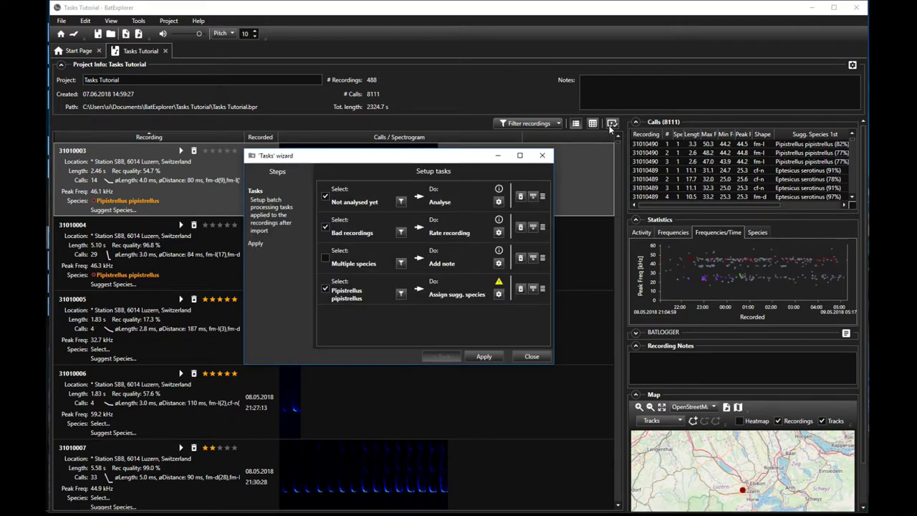
pyautogui.click(533, 289)
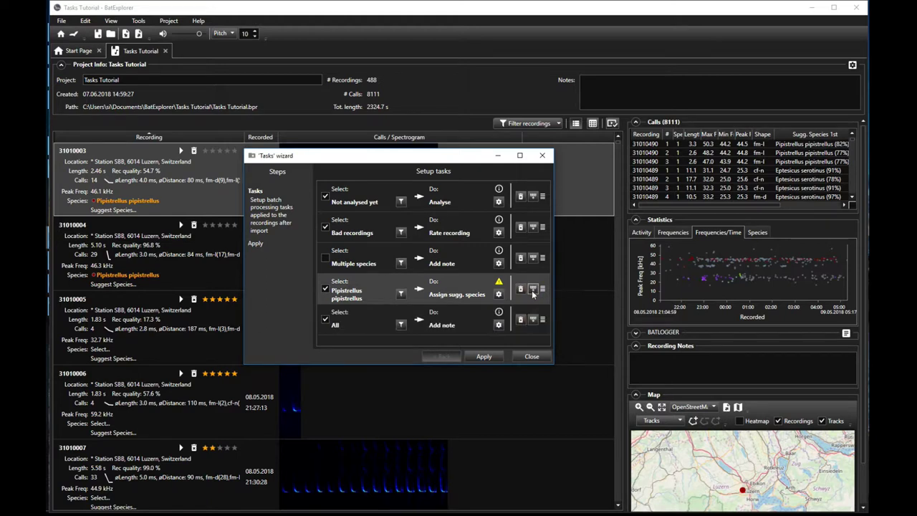
pyautogui.click(401, 325)
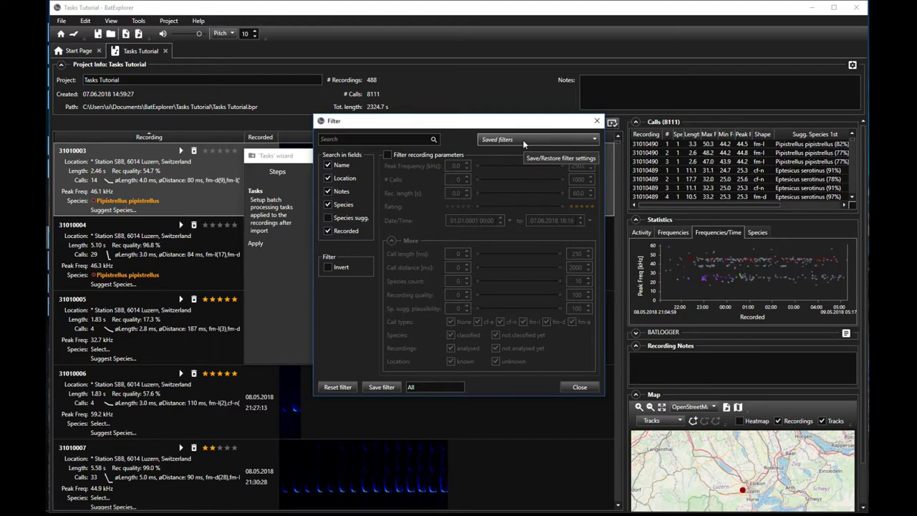
pyautogui.click(523, 139)
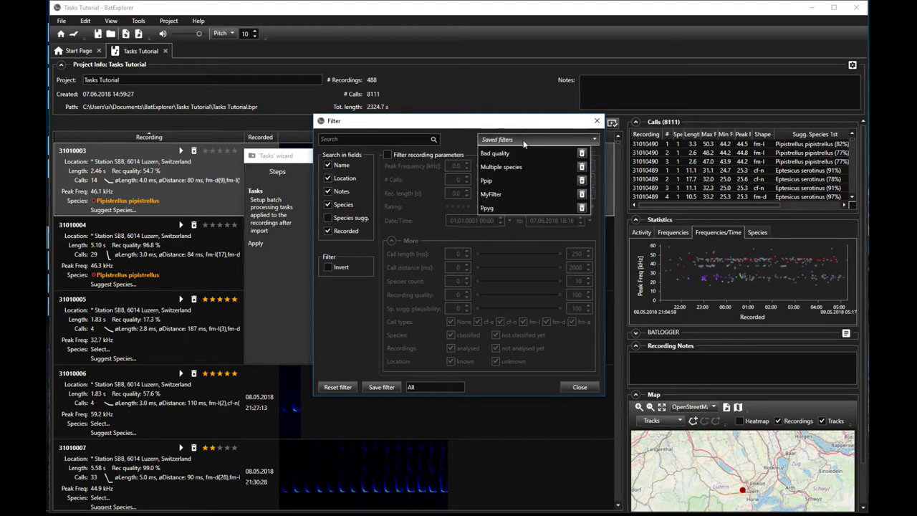
pyautogui.click(491, 208)
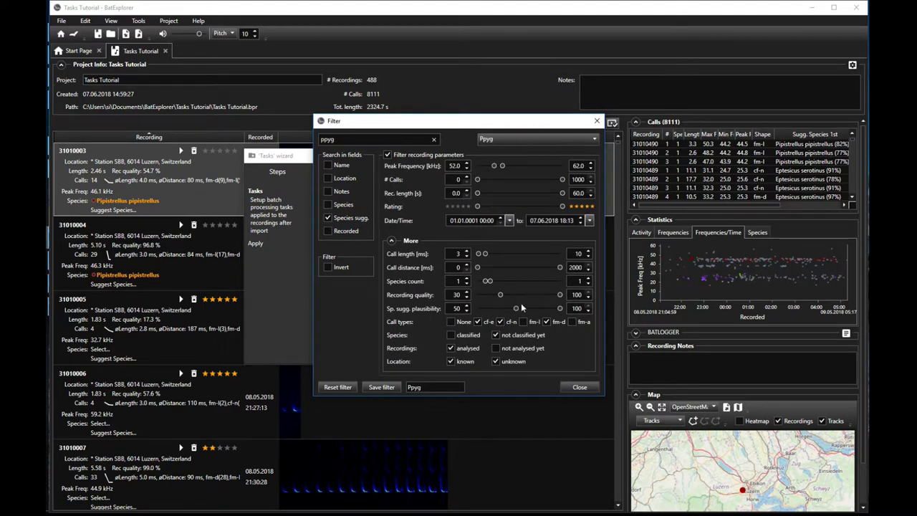
# Accept the Ppyg filter and change the task's action type to Assign sugg. species
pyautogui.click(580, 388)
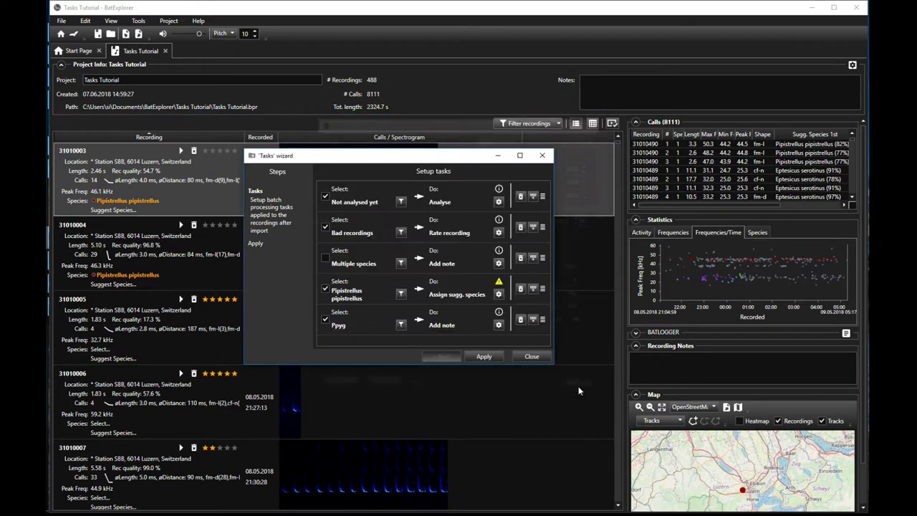
pyautogui.click(497, 326)
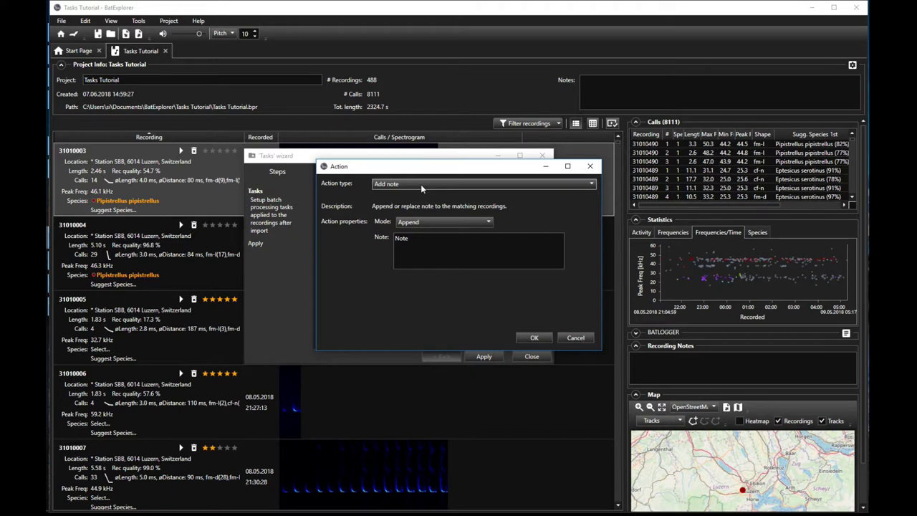
pyautogui.click(421, 184)
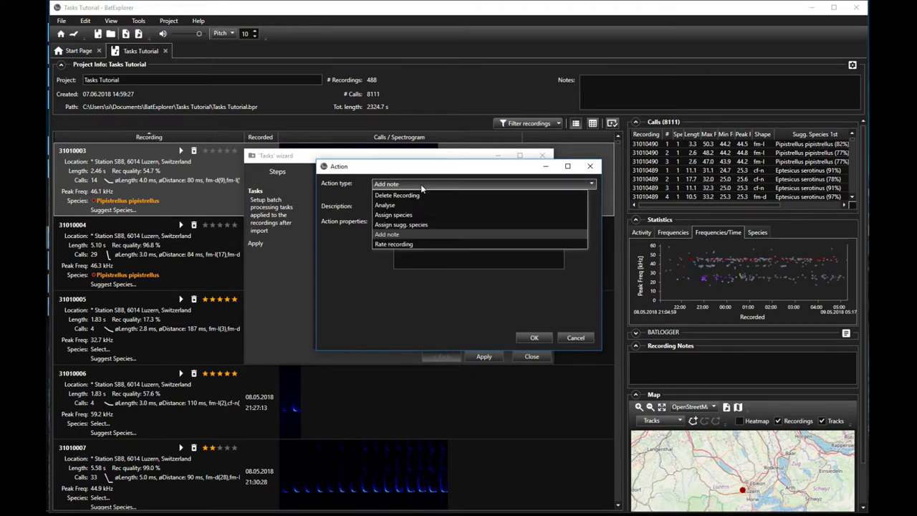
pyautogui.click(434, 225)
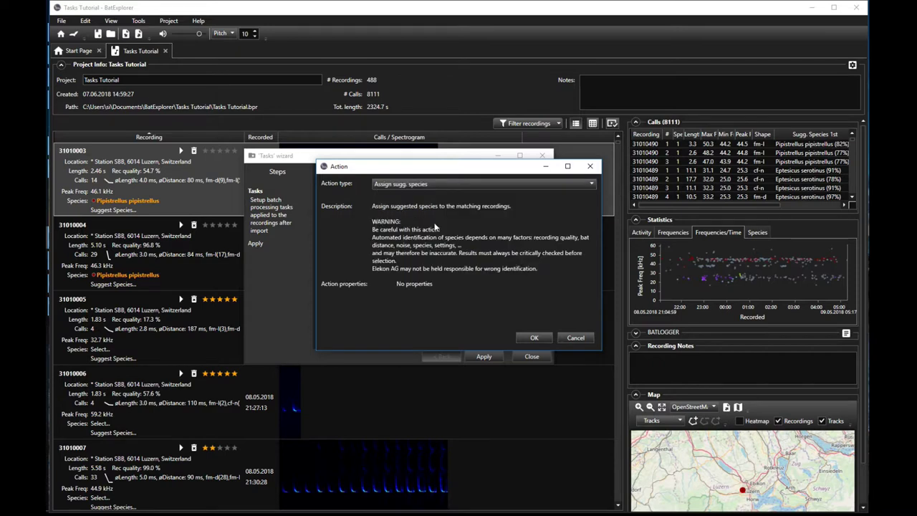
pyautogui.click(533, 338)
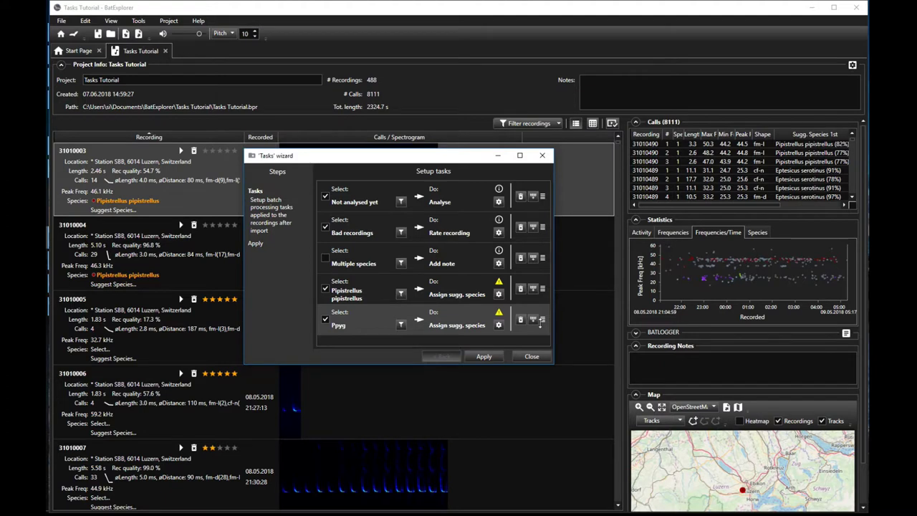
# Move the Ppyg task above Pipistrellus pipistrellus, making it fourth in the list
pyautogui.click(542, 319)
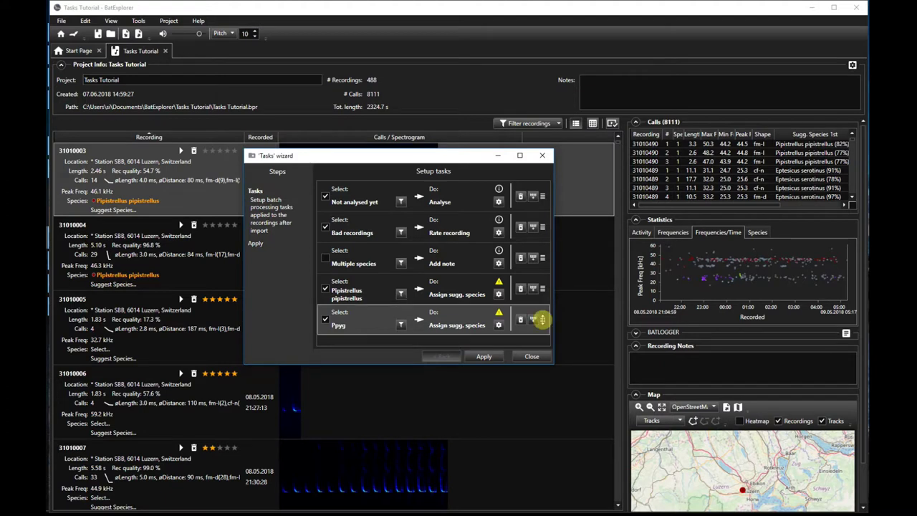
pyautogui.moveTo(542, 320); pyautogui.dragTo(540, 275)
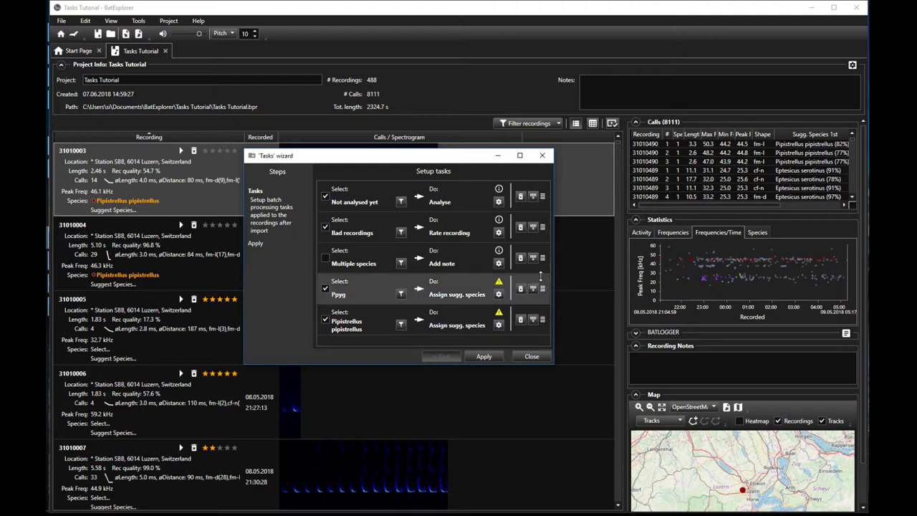
# Apply the task list, assigning suggested species to 4 Ppyg recordings, and finish the wizard
pyautogui.click(485, 356)
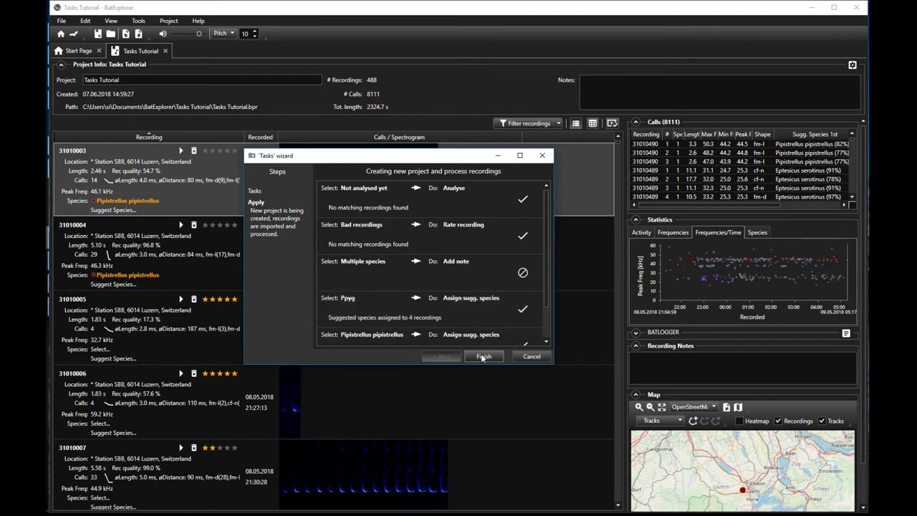
pyautogui.click(483, 356)
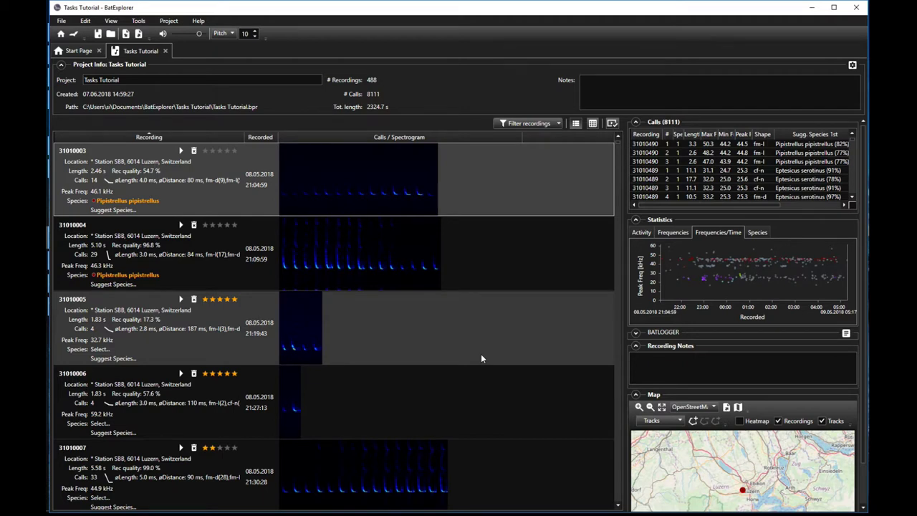
# Dismiss the File menu and close the Tasks Tutorial project tab
pyautogui.click(61, 21)
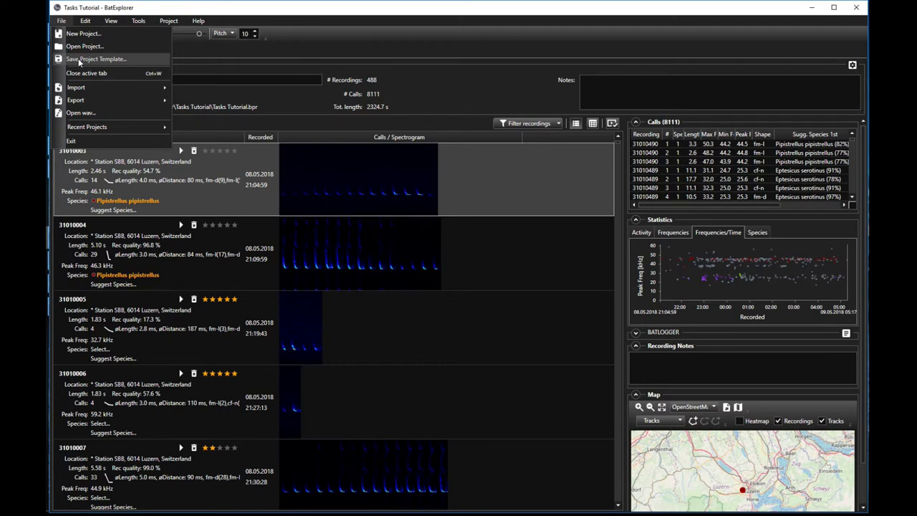
pyautogui.click(310, 45)
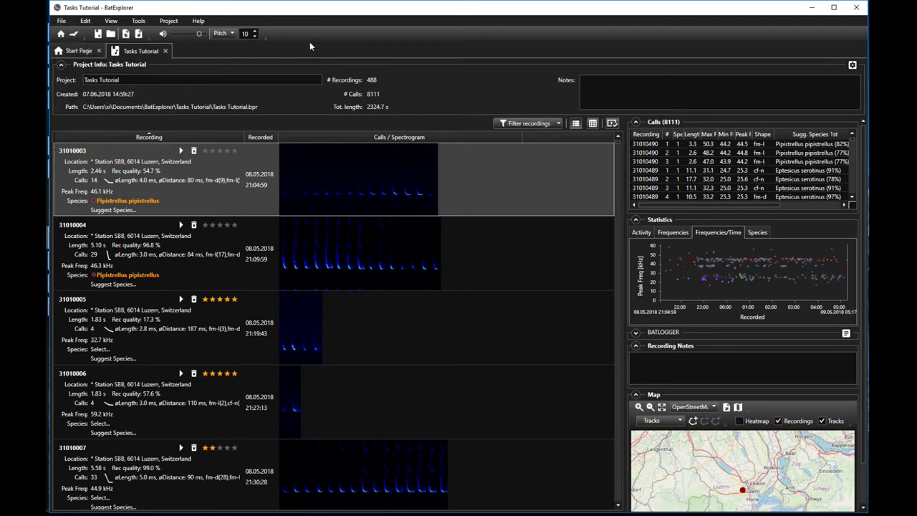
pyautogui.click(166, 52)
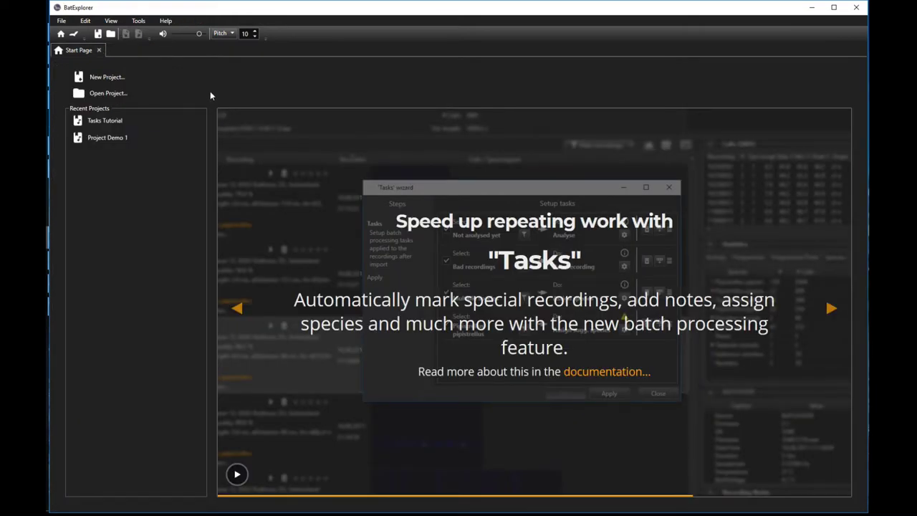
# Start a new project from the last-used template, named 'Tasks 2'
pyautogui.click(104, 78)
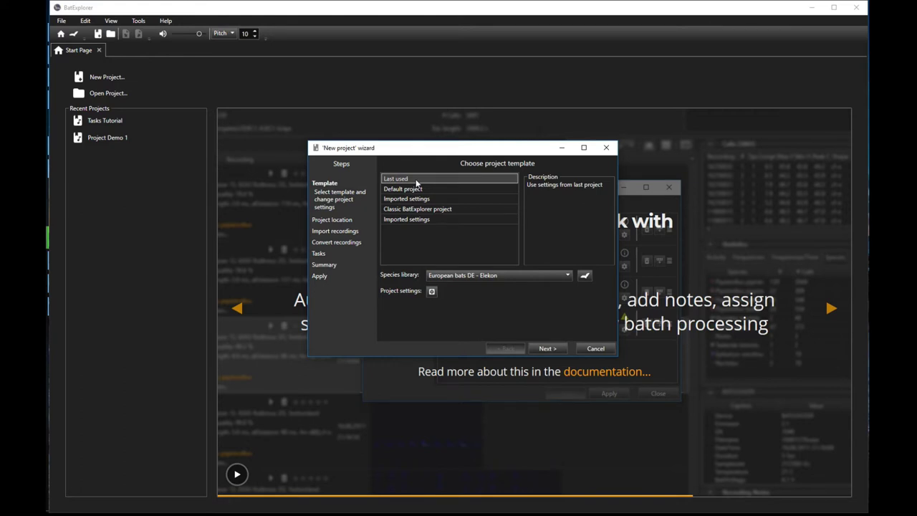
pyautogui.click(545, 348)
pyautogui.moveTo(453, 194); pyautogui.dragTo(421, 197)
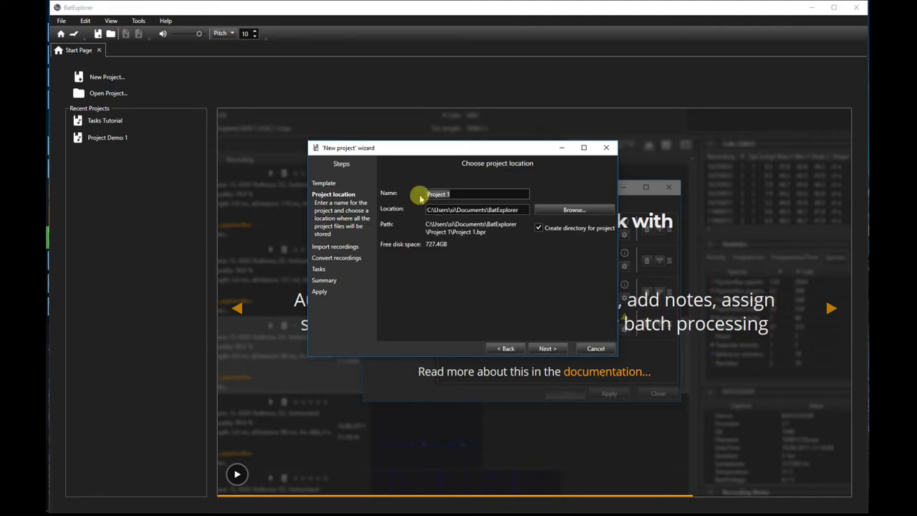
pyautogui.write('Tasks 2')
pyautogui.click(547, 349)
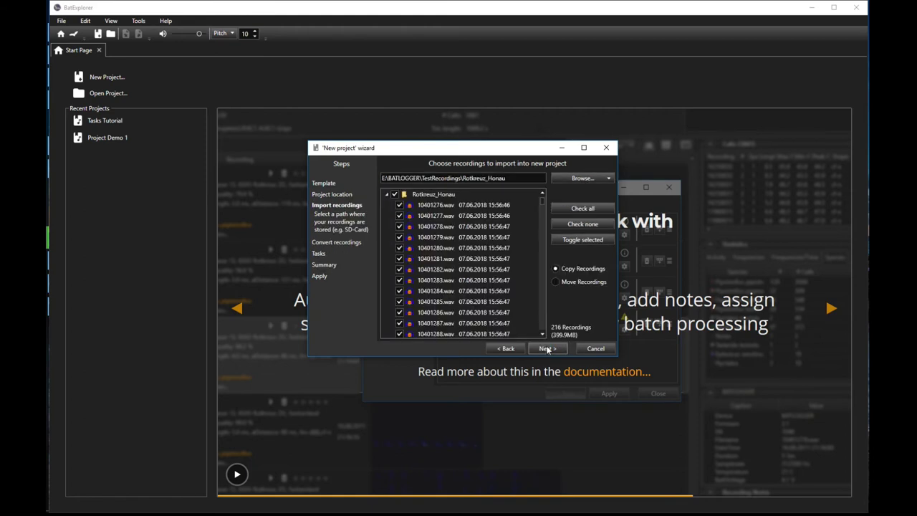
# Import the 216 Rotkreuz_Honau recordings, keep the setup tasks, and apply to create the project
pyautogui.click(547, 349)
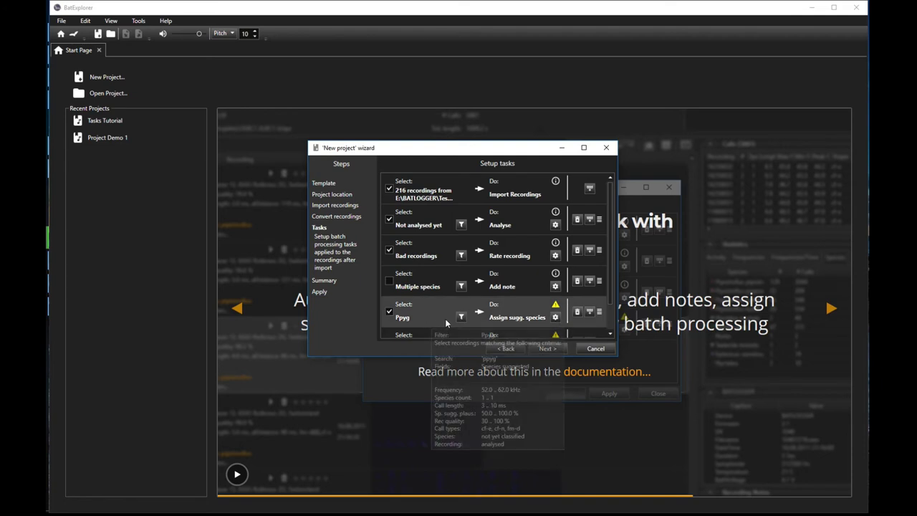
pyautogui.moveTo(412, 323)
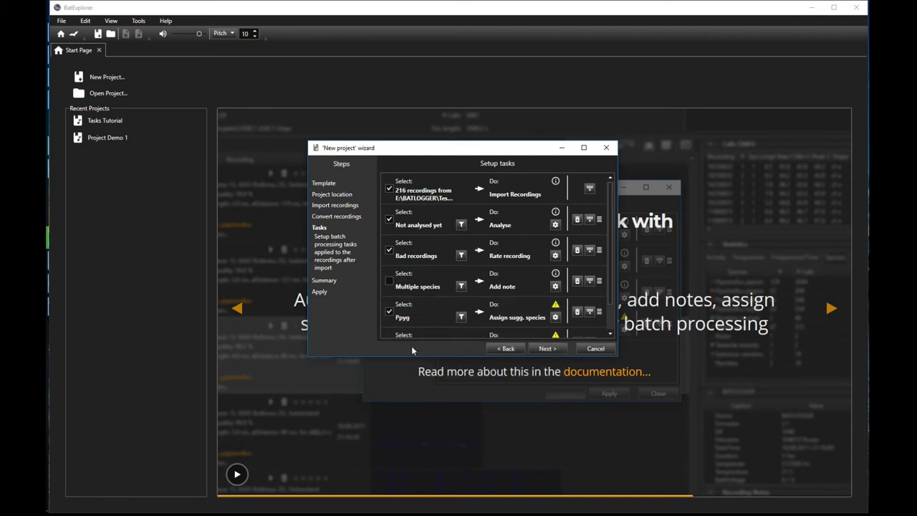
pyautogui.click(542, 349)
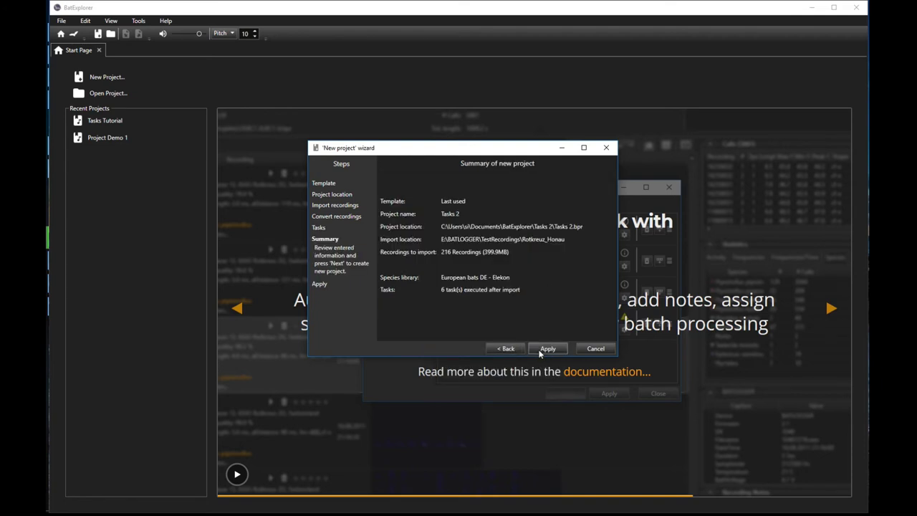
pyautogui.click(541, 349)
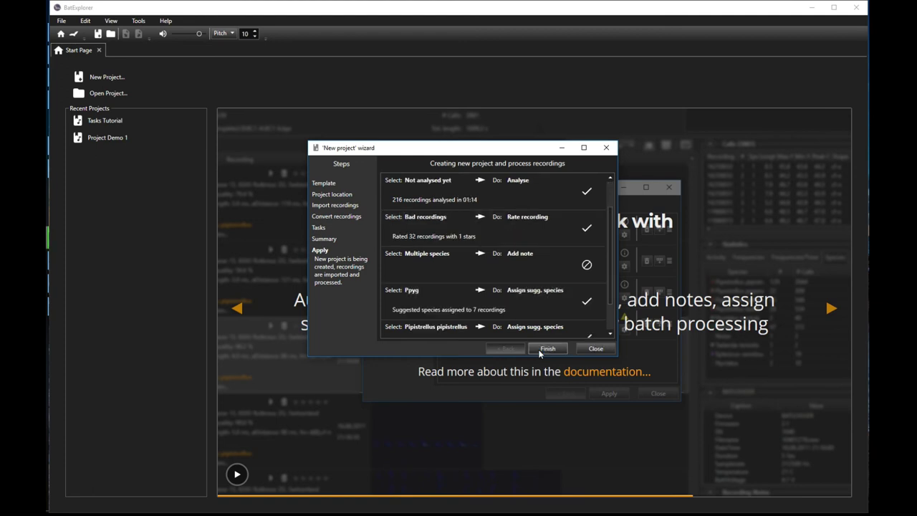
pyautogui.click(543, 348)
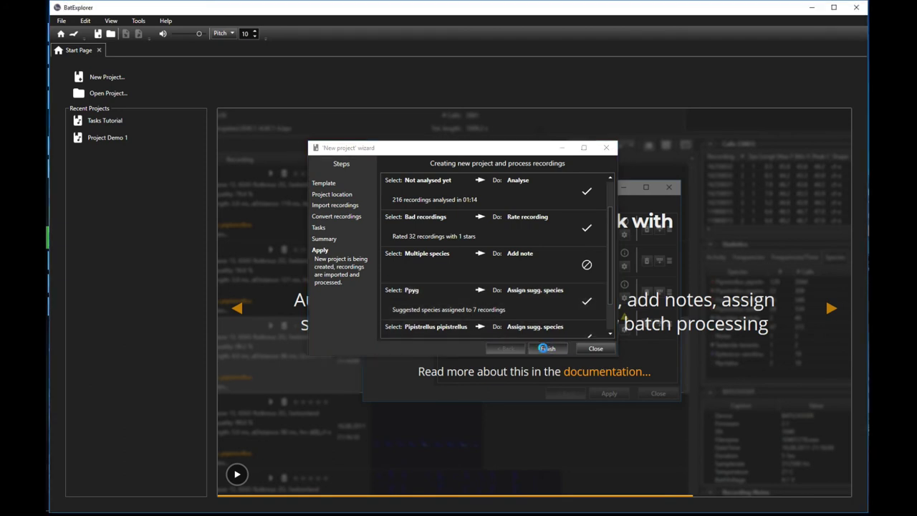
# Filter the project to the 7 Pipistrellus pygmaeus recordings via the Species statistics
pyautogui.click(758, 232)
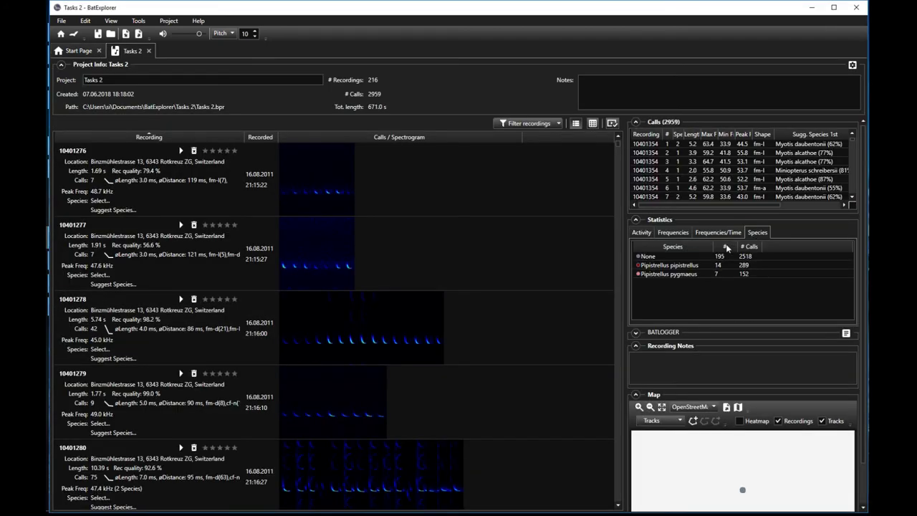
pyautogui.doubleClick(670, 273)
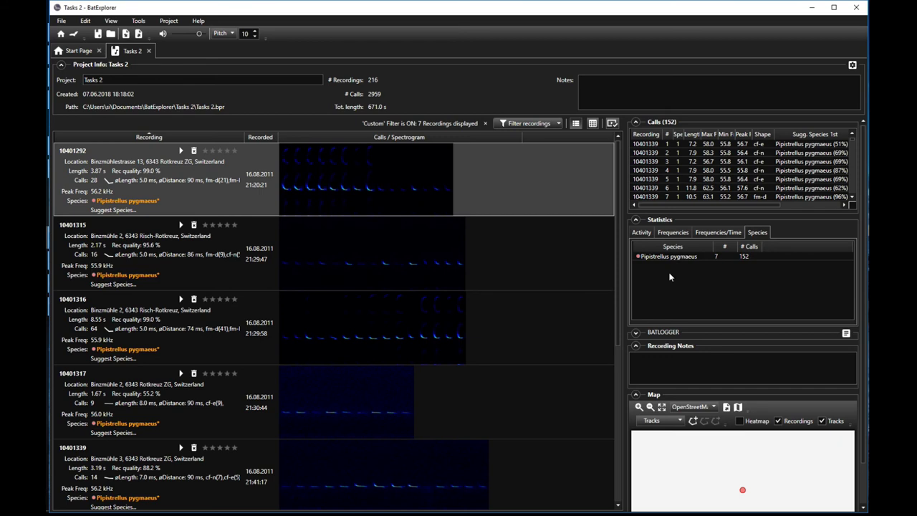